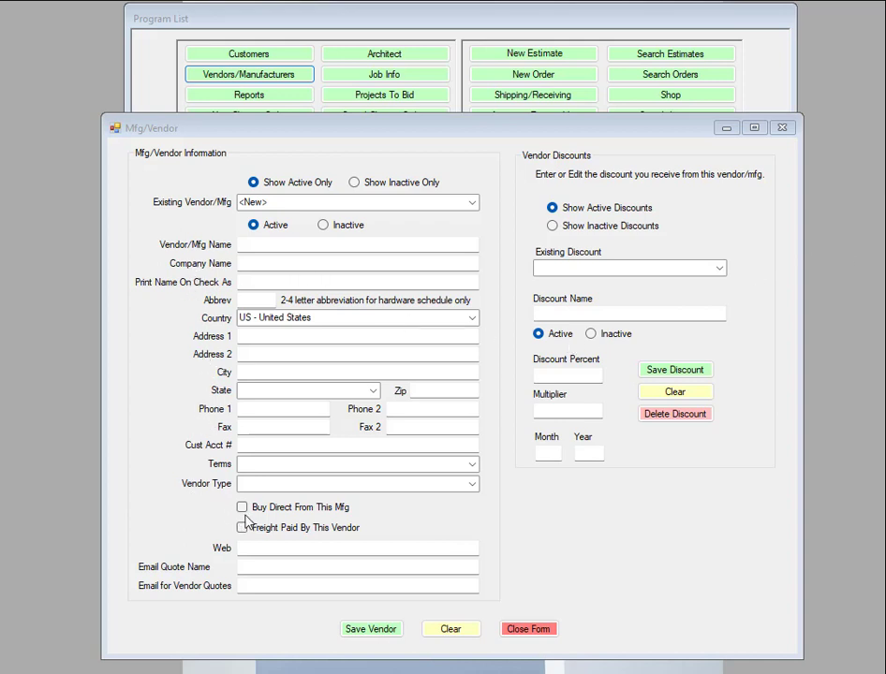
Enable the Buy Direct From This Mfg option on the blank vendor form and disable it again.
{"action": "left_click", "coordinate": [245, 508]}
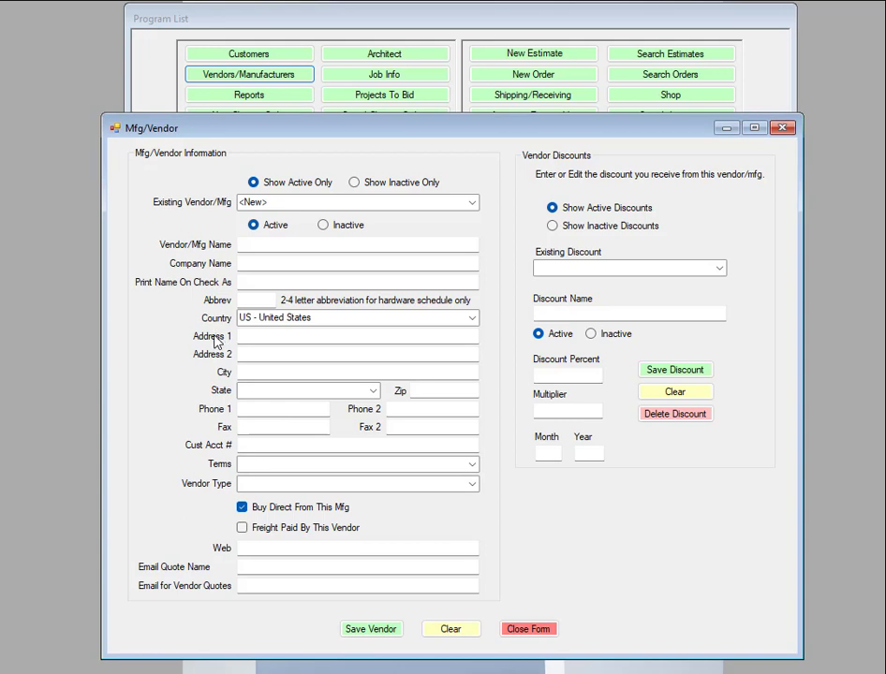
{"action": "left_click", "coordinate": [242, 508]}
Browse the list of existing active vendors and manufacturers.
{"action": "left_click", "coordinate": [472, 205]}
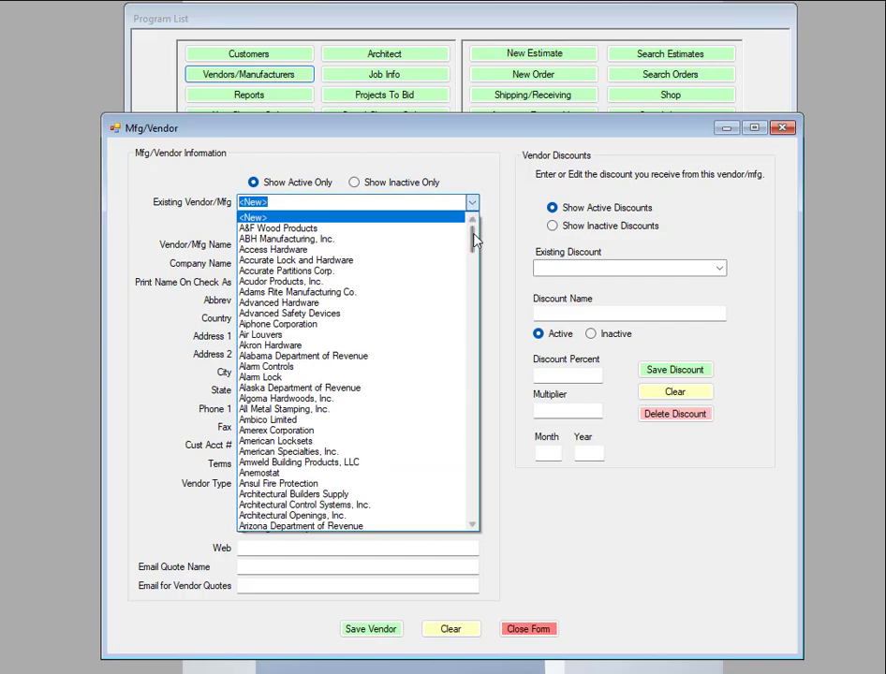
{"action": "mouse_move", "coordinate": [474, 236]}
{"action": "left_mouse_down"}
{"action": "mouse_move", "coordinate": [471, 506]}
{"action": "mouse_move", "coordinate": [473, 224]}
{"action": "left_mouse_up"}
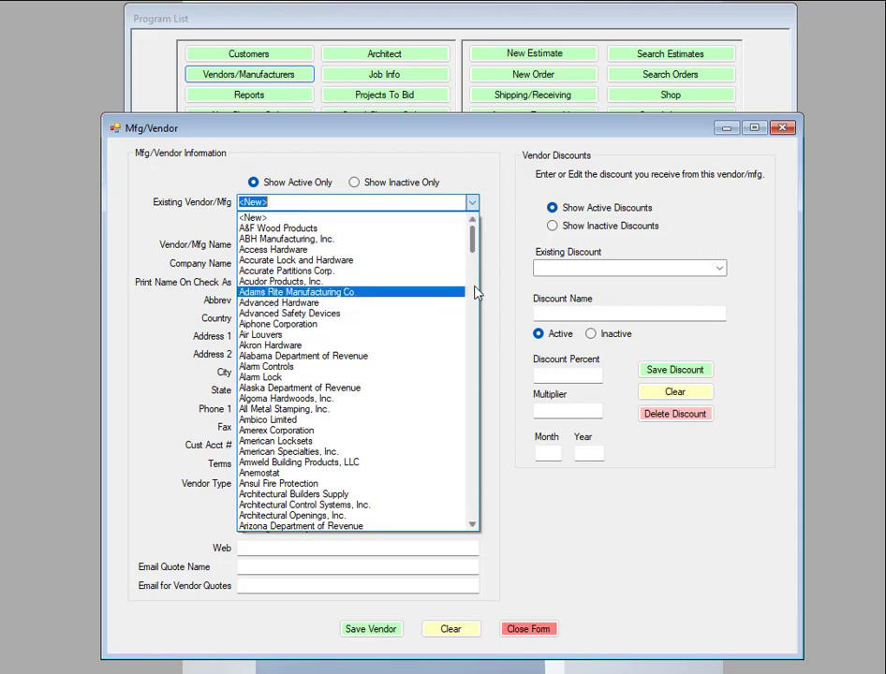
{"action": "left_click", "coordinate": [478, 204]}
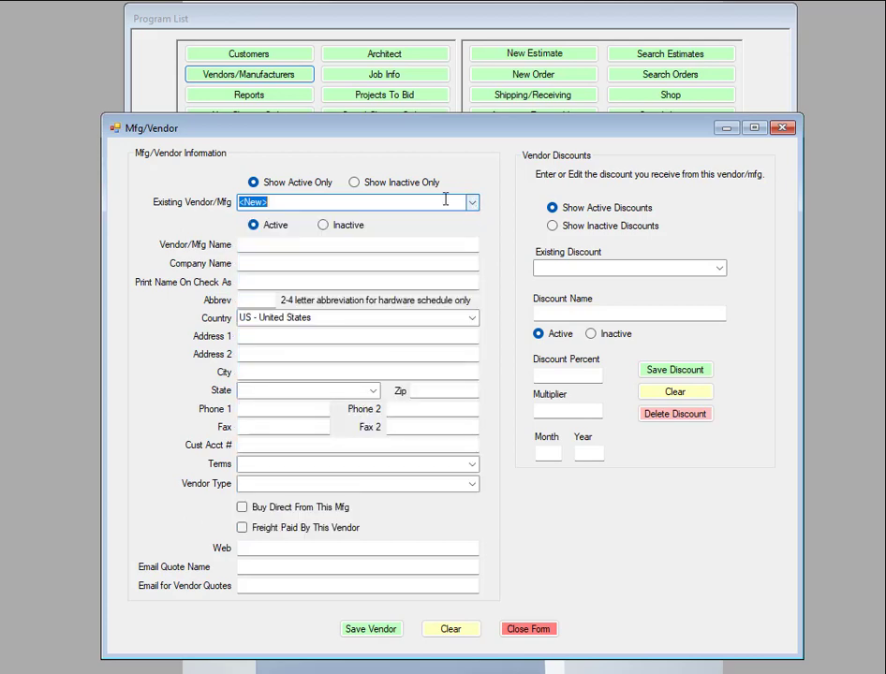
{"action": "left_click", "coordinate": [472, 203]}
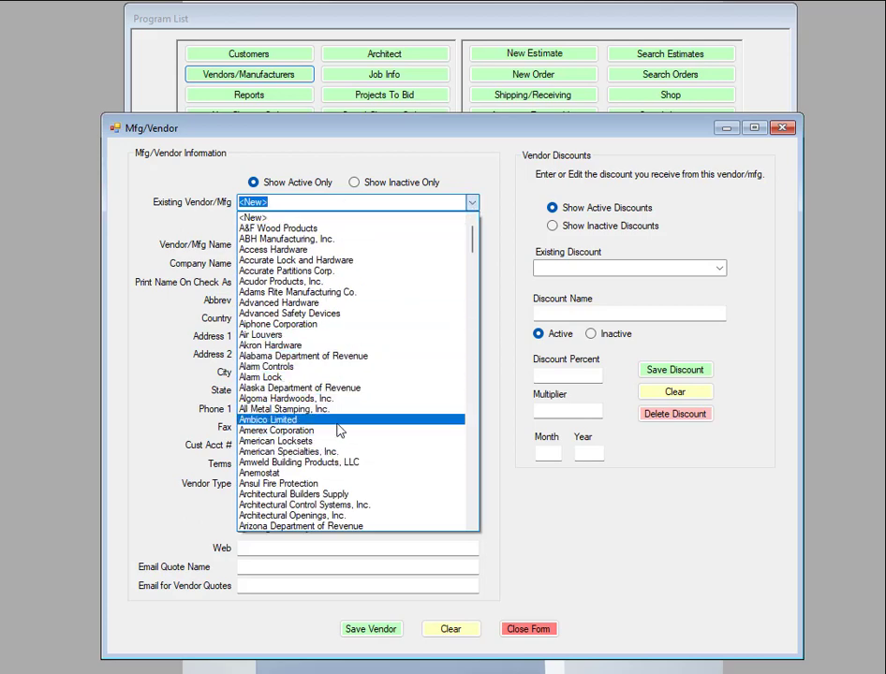
{"action": "scroll", "coordinate": [339, 416], "scroll_direction": "down", "scroll_amount": 10}
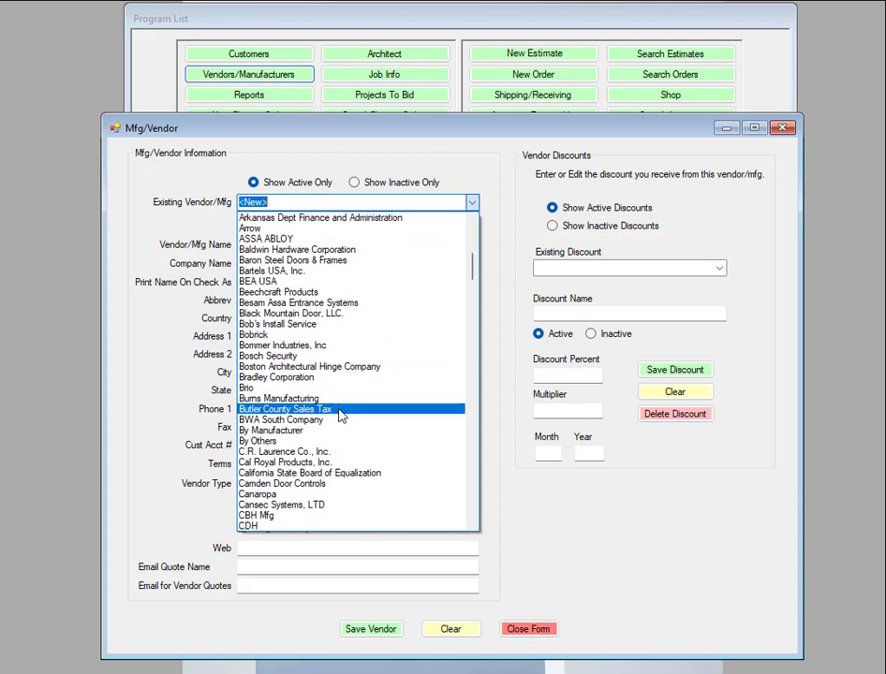
{"action": "left_click", "coordinate": [473, 205]}
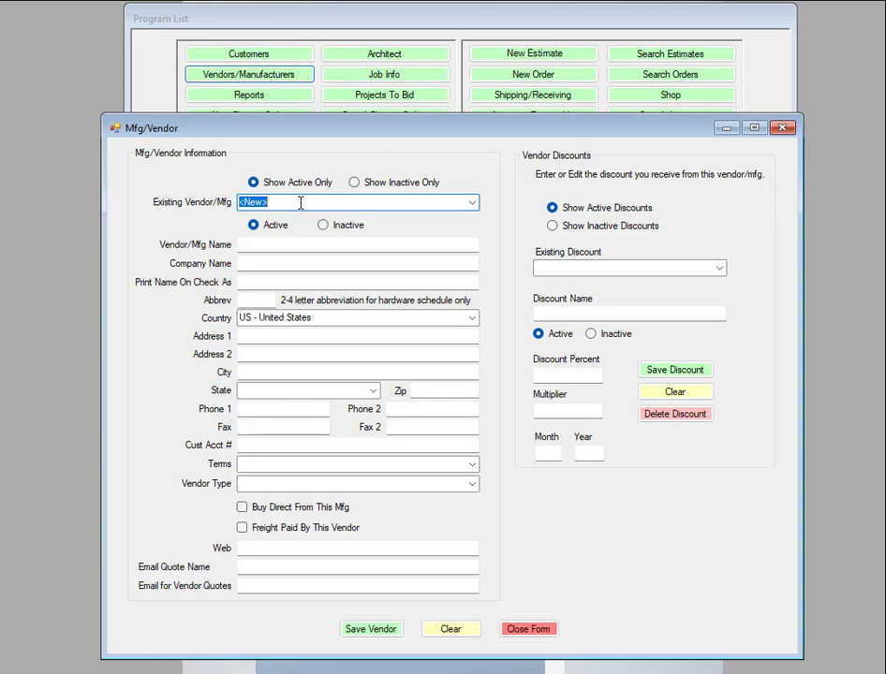
Find the existing vendor Tell Mfg by the start of its name and load its record.
{"action": "type", "text": "T"}
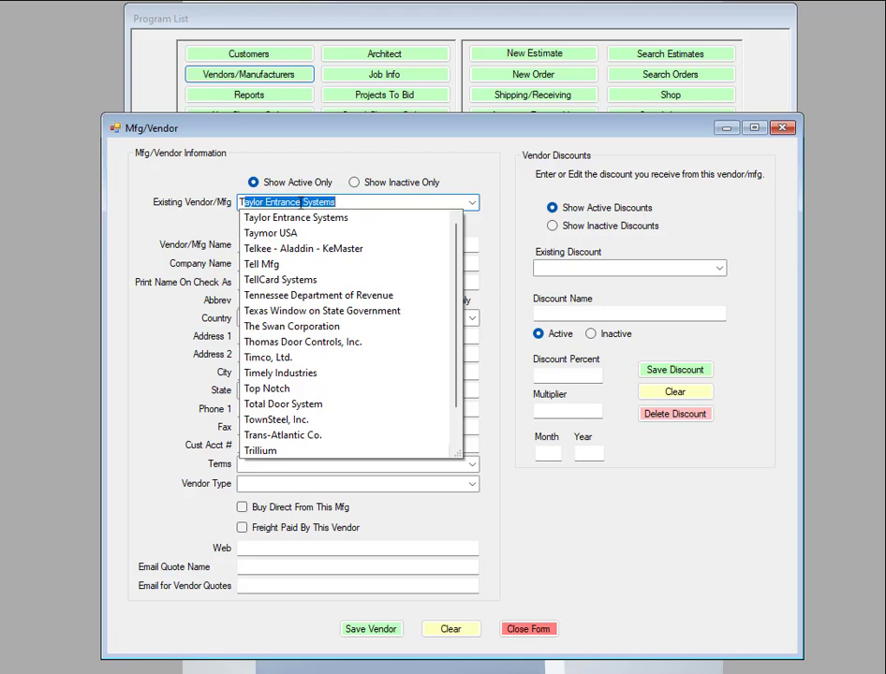
{"action": "type", "text": "elkee - Aladdin - KeMaster"}
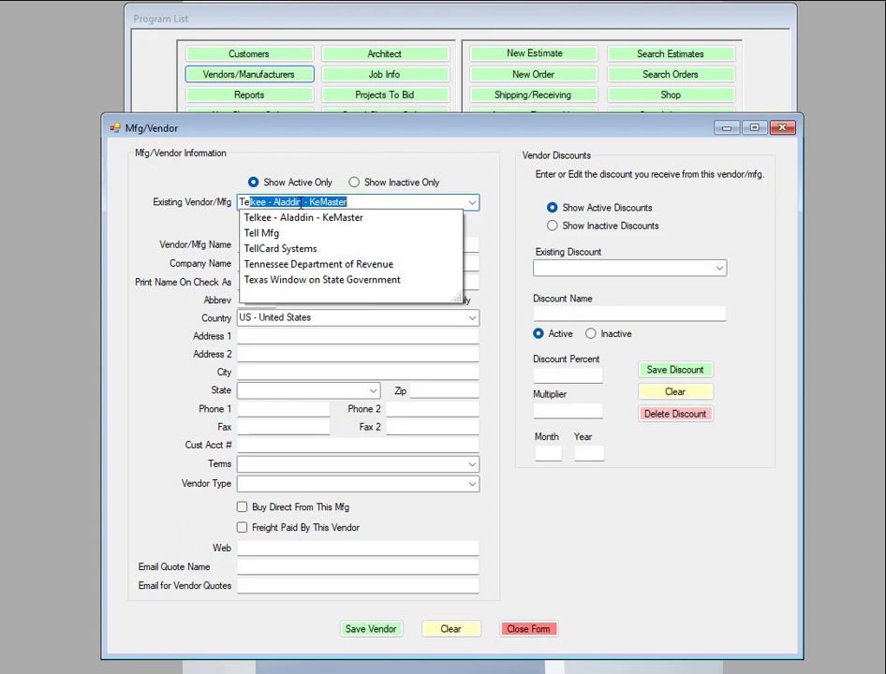
{"action": "key", "text": "Down"}
{"action": "key", "text": "Down"}
{"action": "key", "text": "Down"}
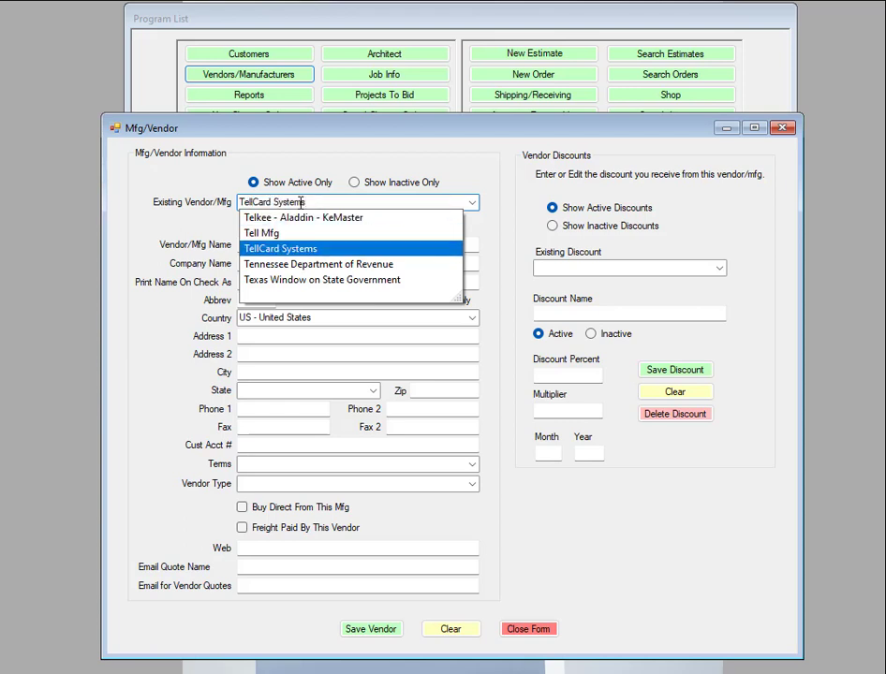
{"action": "key", "text": "Up"}
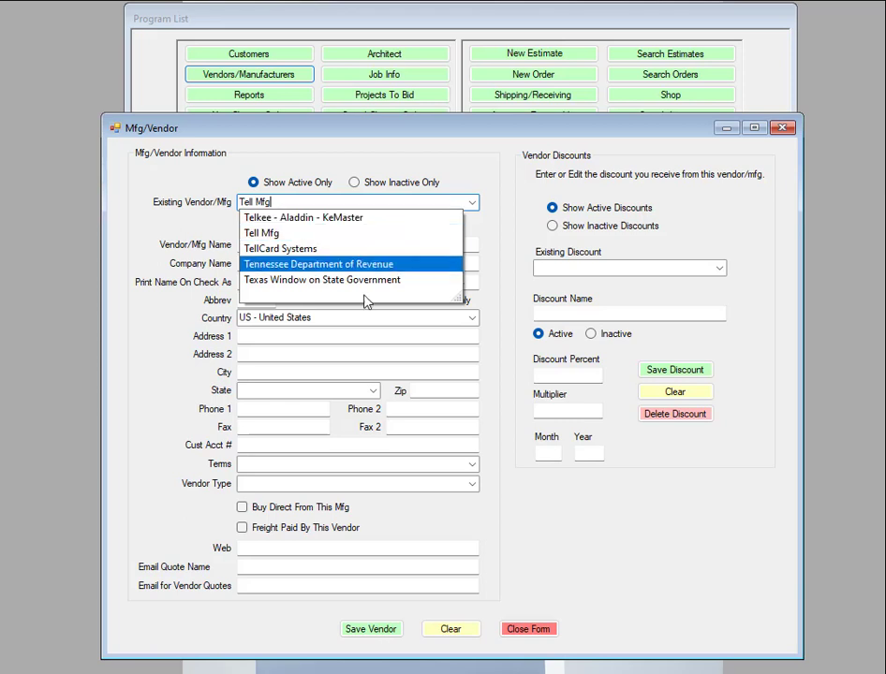
{"action": "left_click", "coordinate": [271, 239]}
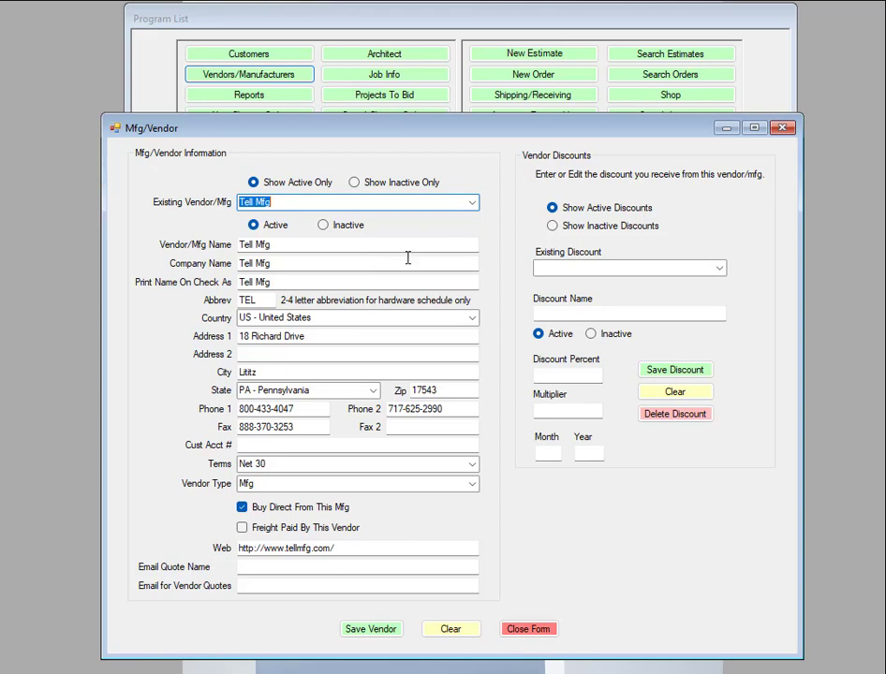
Review the existing discounts of Tell Mfg and clear the vendor form.
{"action": "left_click", "coordinate": [720, 270]}
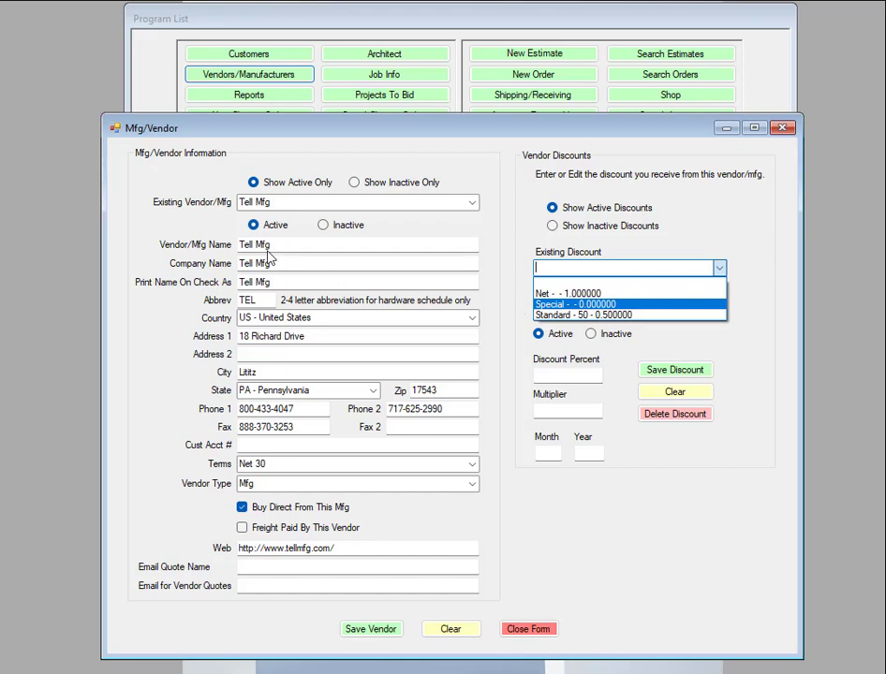
{"action": "left_click", "coordinate": [520, 259]}
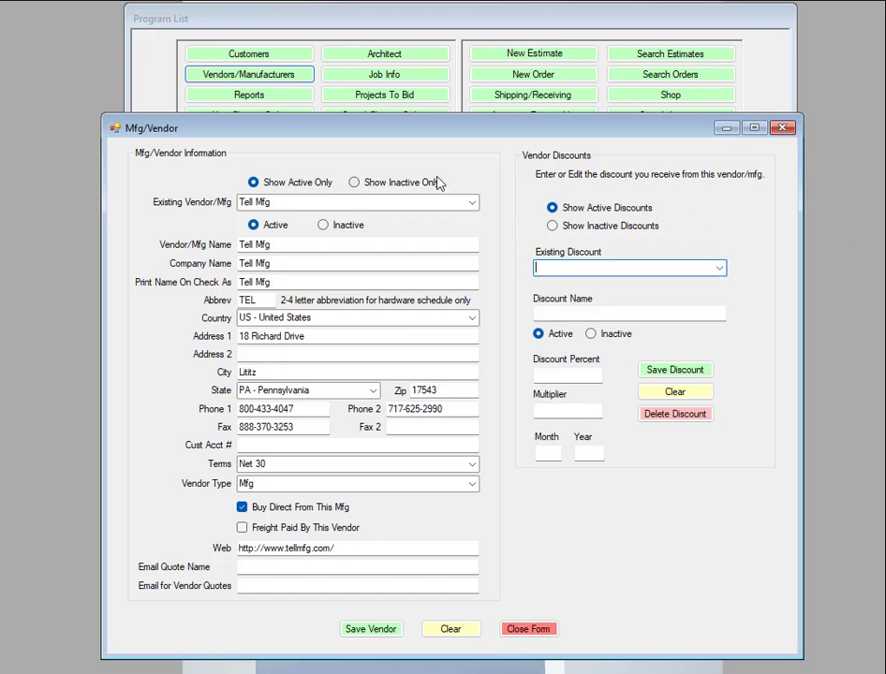
{"action": "left_click", "coordinate": [453, 631]}
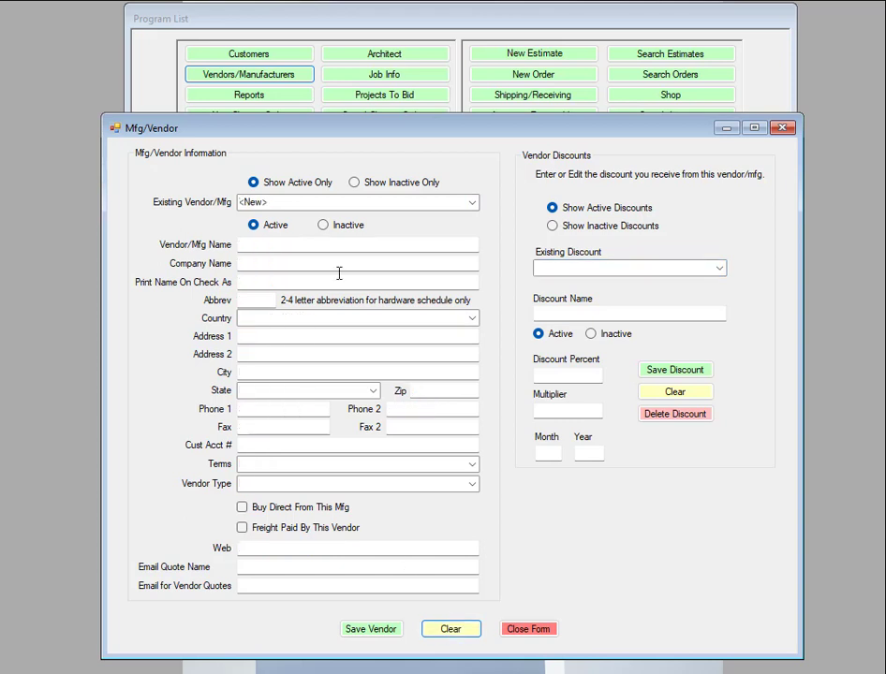
Enter Test Mfg as the new vendor's name, filling in its company name too, and TES as its abbreviation.
{"action": "left_click", "coordinate": [310, 204]}
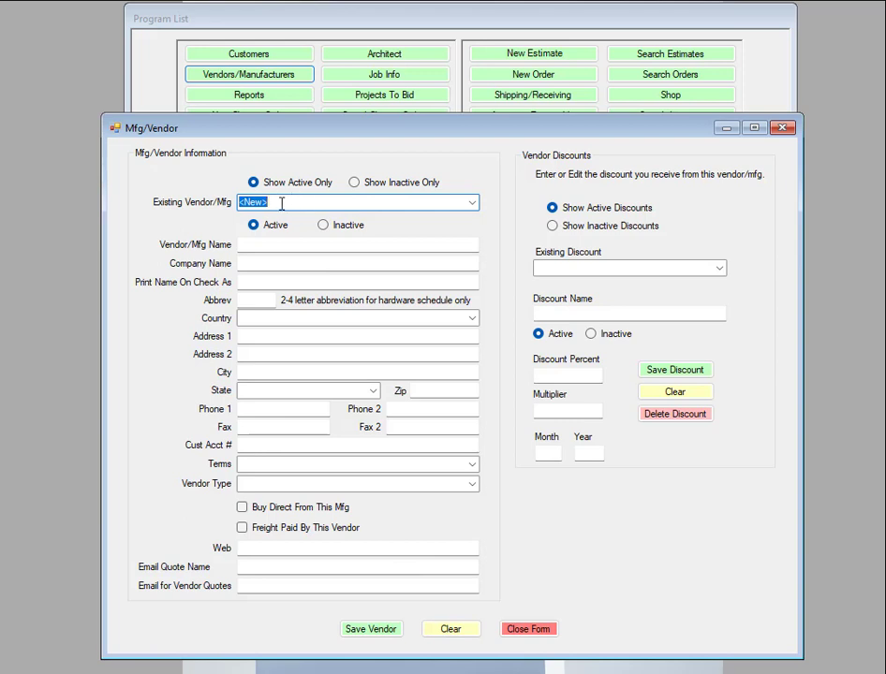
{"action": "left_click", "coordinate": [272, 247]}
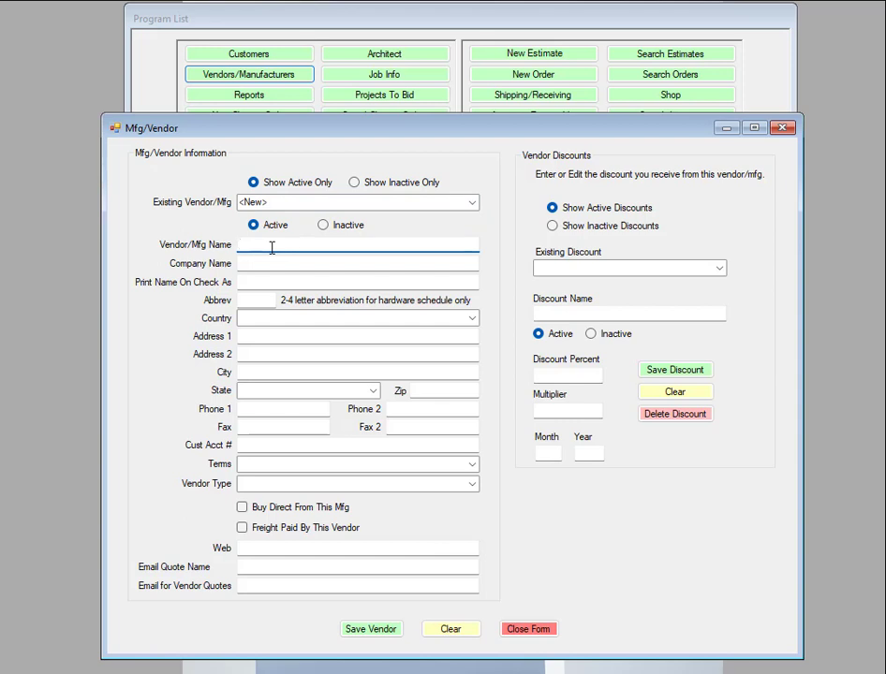
{"action": "type", "text": "Test Mfg"}
{"action": "left_click", "coordinate": [298, 265]}
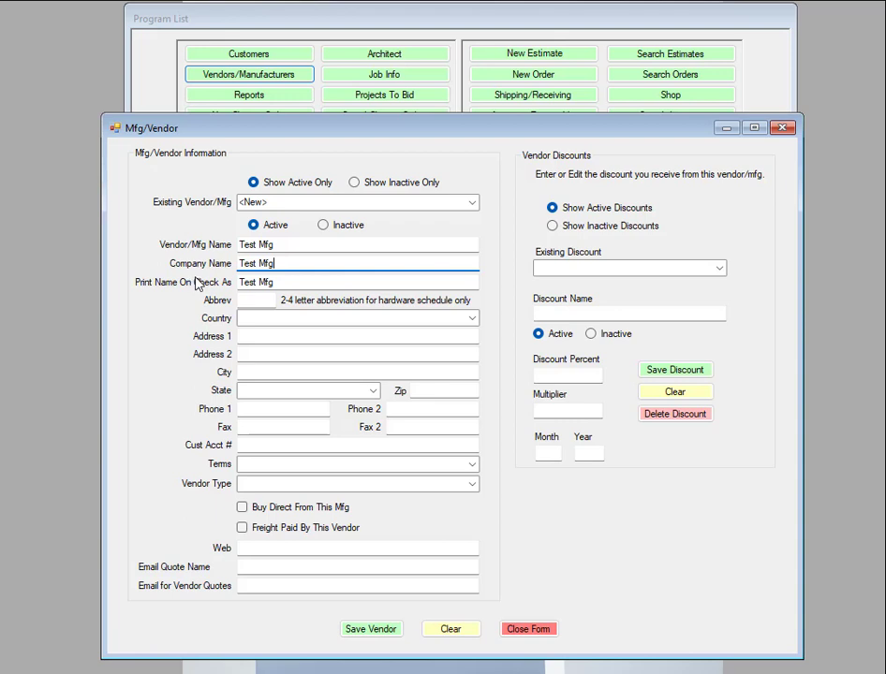
{"action": "left_click", "coordinate": [255, 300]}
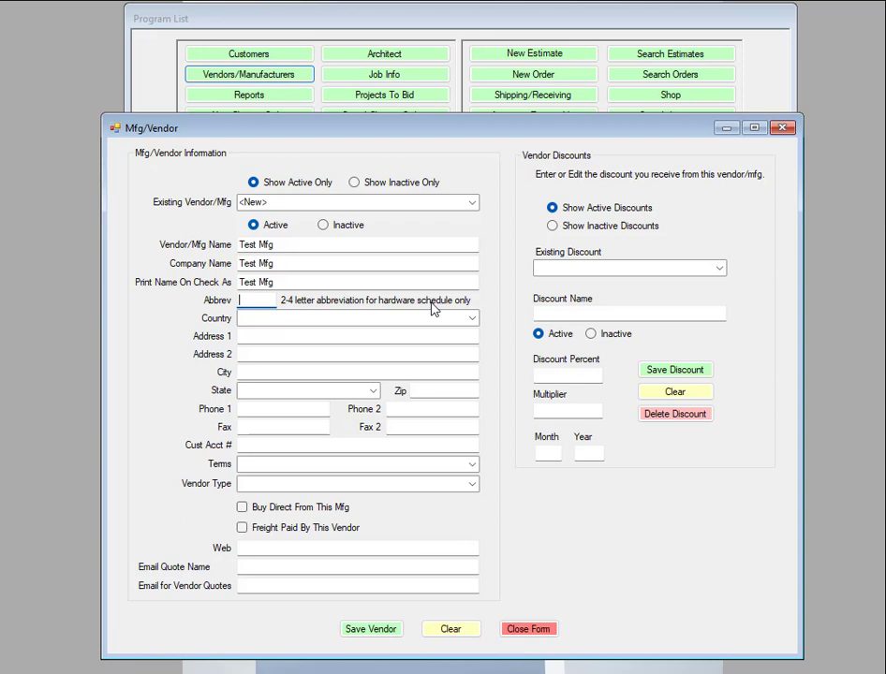
{"action": "type", "text": "TES"}
{"action": "left_click", "coordinate": [381, 443]}
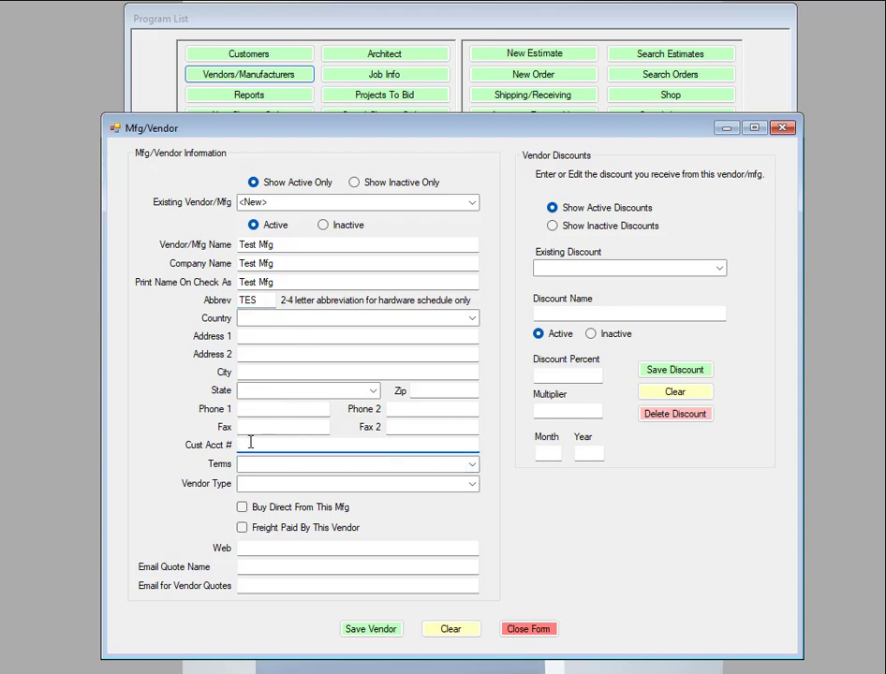
Set the new vendor's terms to Net 30 and look through the available vendor types.
{"action": "left_click", "coordinate": [473, 465]}
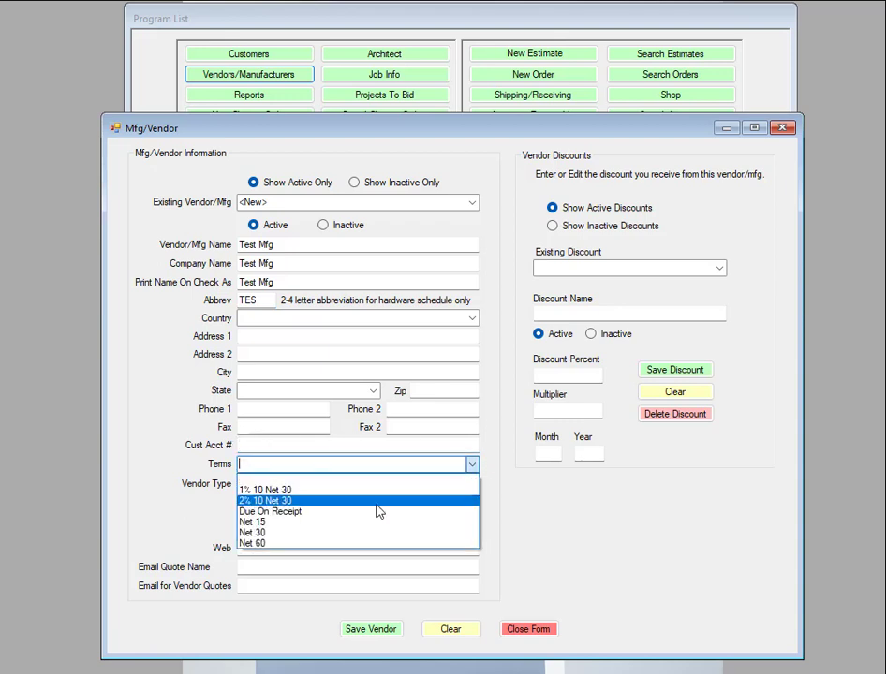
{"action": "left_click", "coordinate": [260, 533]}
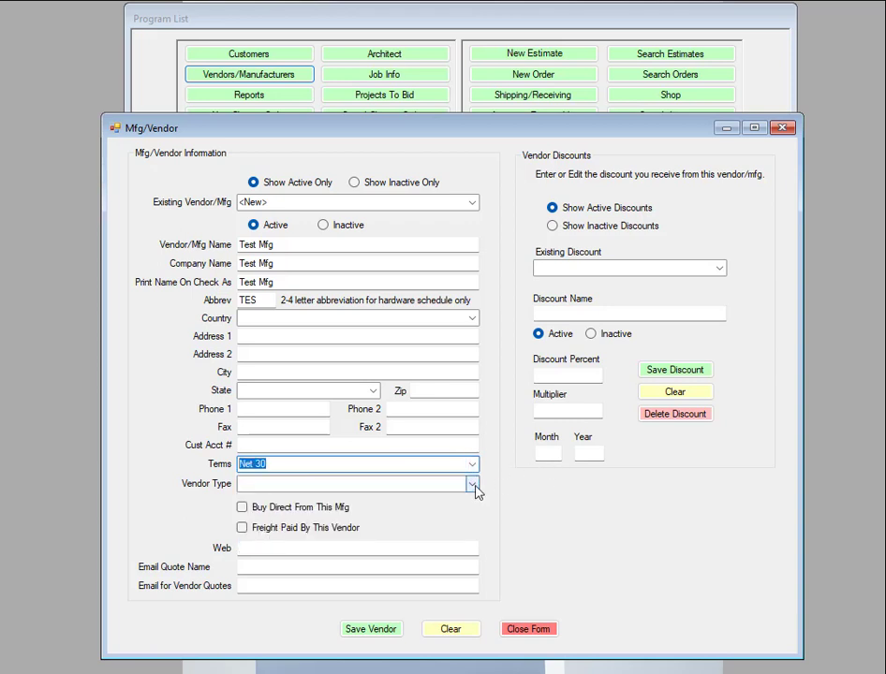
{"action": "left_click", "coordinate": [473, 485]}
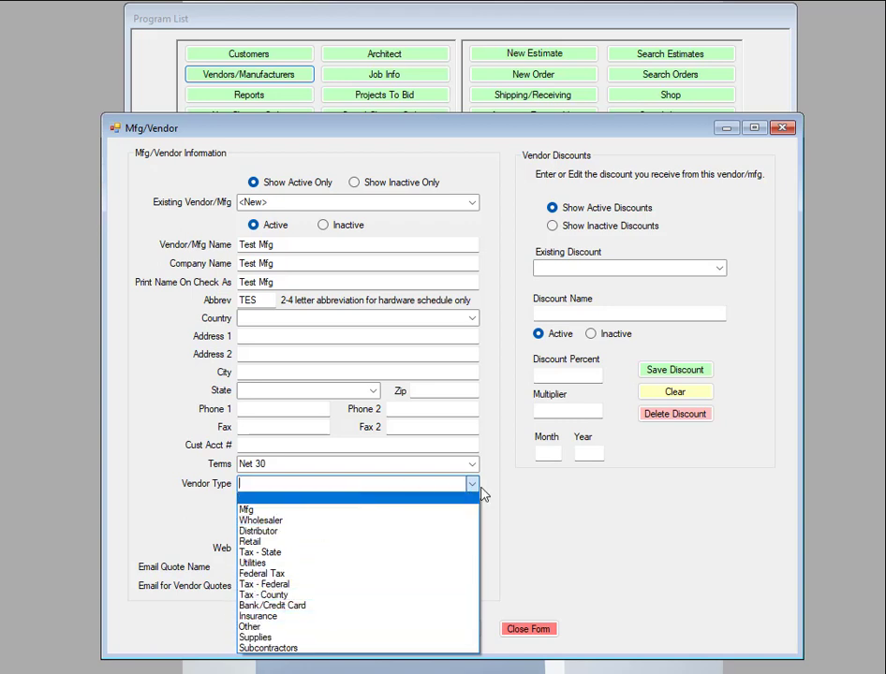
{"action": "left_click", "coordinate": [512, 497]}
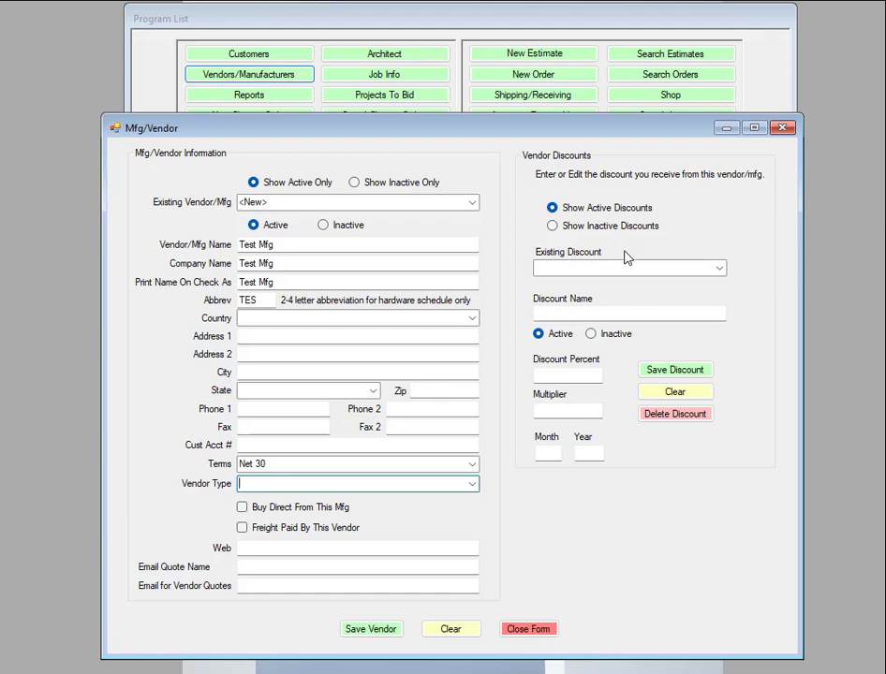
Check the new vendor's existing discounts and name a new discount Standard.
{"action": "left_click", "coordinate": [719, 269]}
{"action": "left_click", "coordinate": [720, 272]}
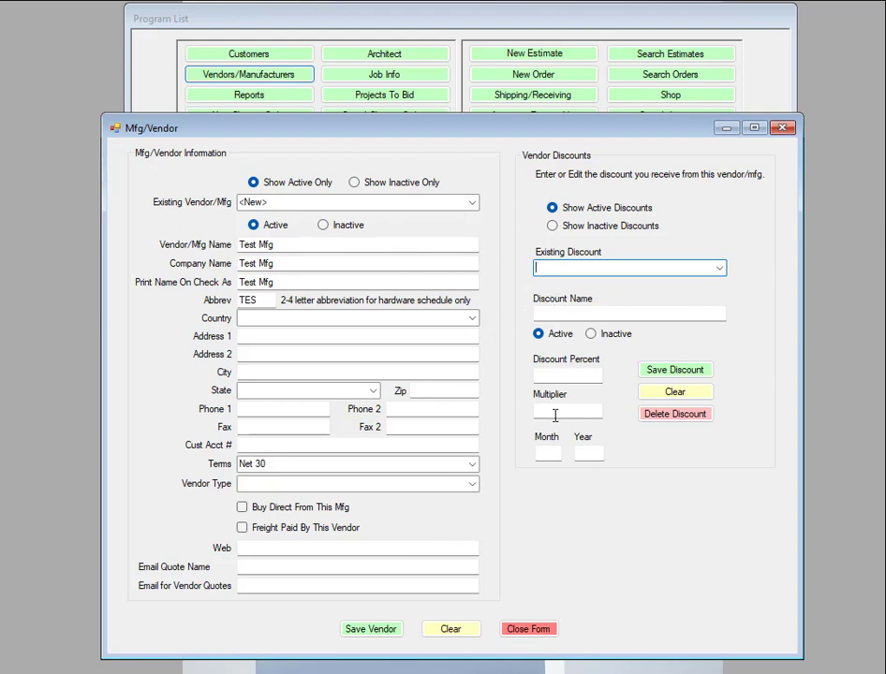
{"action": "left_click", "coordinate": [553, 311]}
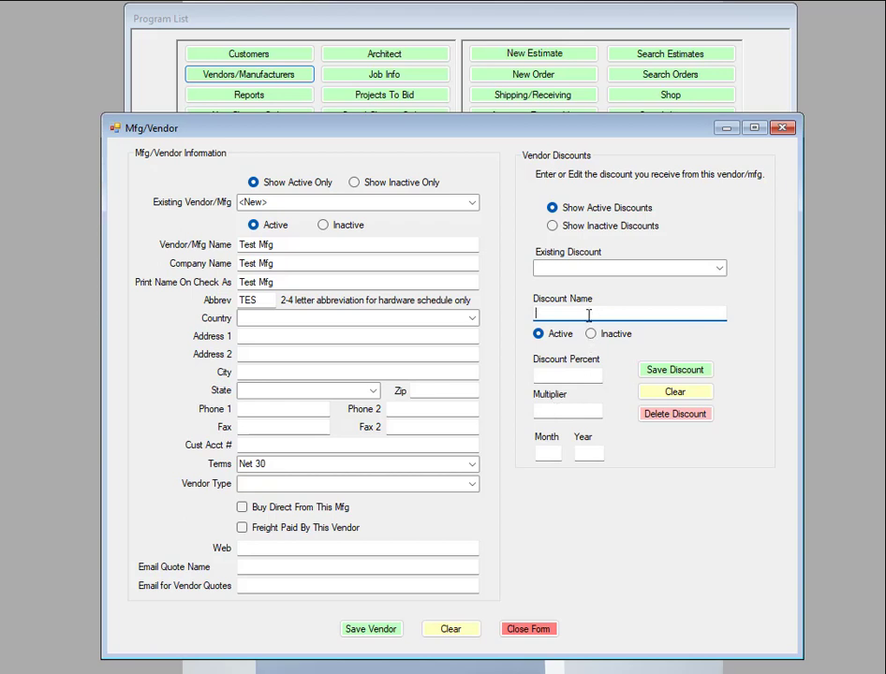
{"action": "type", "text": "Standard"}
Set the Standard discount's percent to 50 10 and its multiplier to 0.45.
{"action": "left_click", "coordinate": [563, 375]}
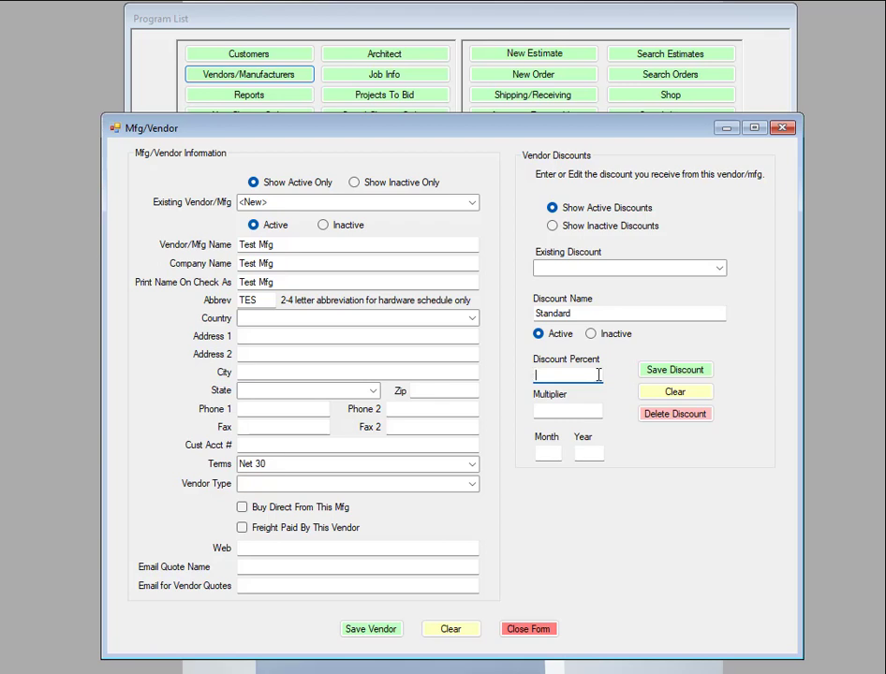
{"action": "left_click", "coordinate": [560, 410]}
{"action": "left_click_drag", "start_coordinate": [556, 409], "coordinate": [490, 409]}
{"action": "type", "text": ".45"}
{"action": "left_click", "coordinate": [559, 373]}
{"action": "key", "text": "Tab"}
{"action": "key", "text": "BackSpace"}
{"action": "left_click", "coordinate": [574, 373]}
{"action": "type", "text": "50 10"}
{"action": "left_click", "coordinate": [573, 410]}
{"action": "type", "text": "0.45"}
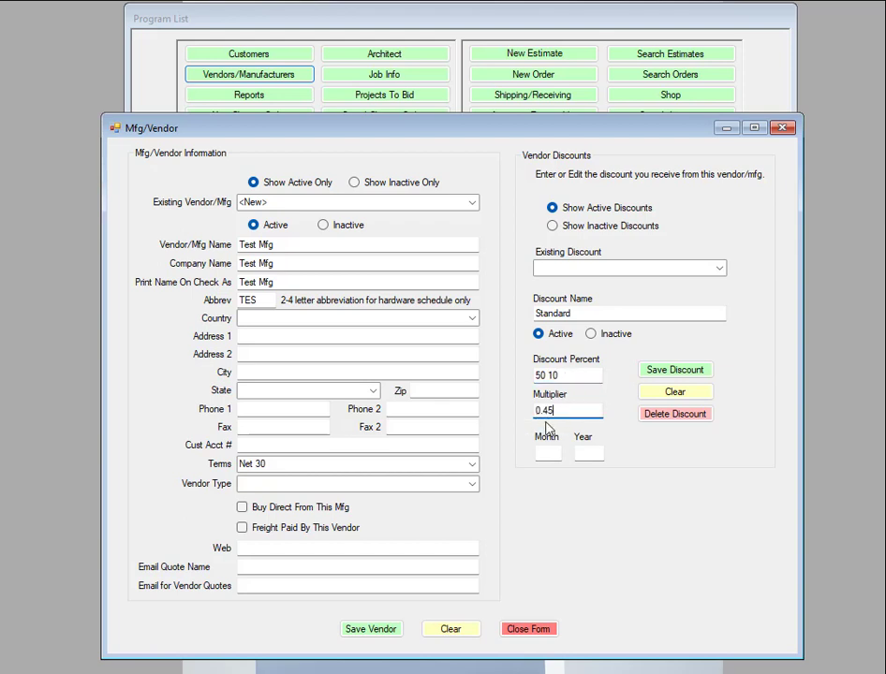
Change the Standard discount's percent to 50 10 5 and recalculate its multiplier.
{"action": "left_click", "coordinate": [578, 374]}
{"action": "type", "text": "5"}
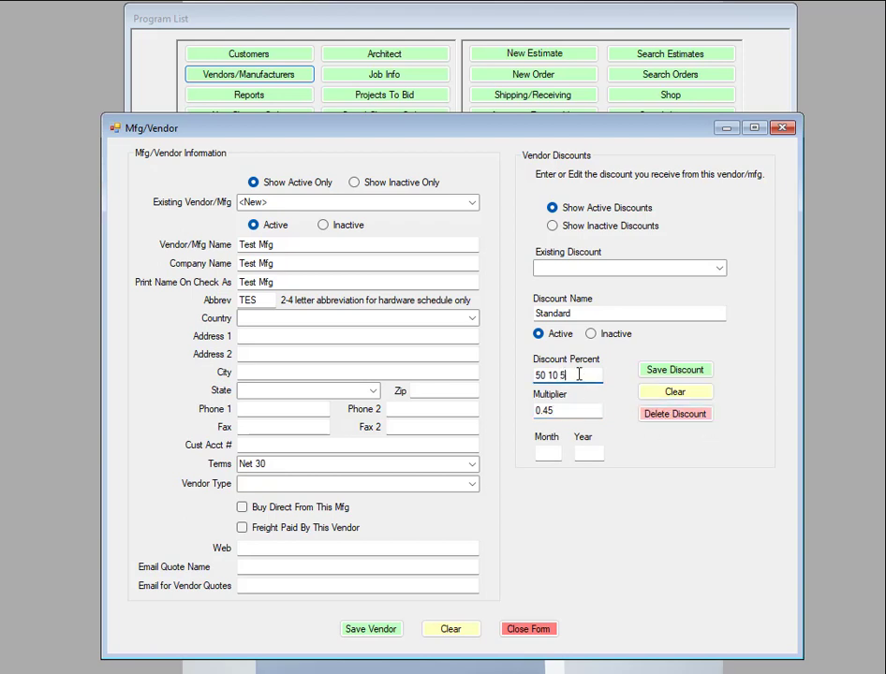
{"action": "left_click", "coordinate": [583, 415]}
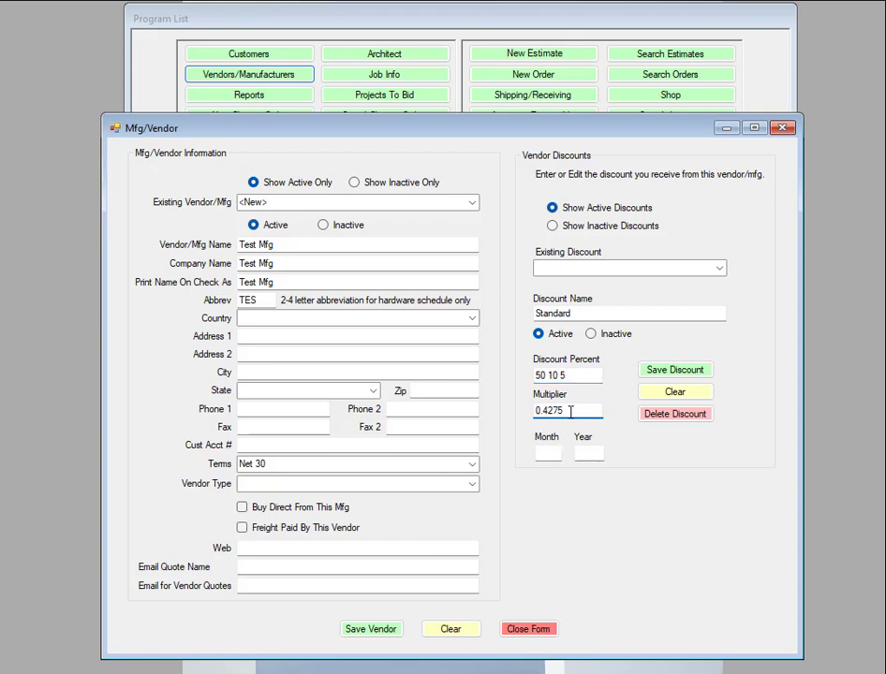
{"action": "double_click", "coordinate": [557, 412]}
{"action": "left_click", "coordinate": [551, 456]}
Show only inactive vendors, review their list, and switch back to showing active vendors only.
{"action": "left_click", "coordinate": [473, 204]}
{"action": "left_click", "coordinate": [472, 204]}
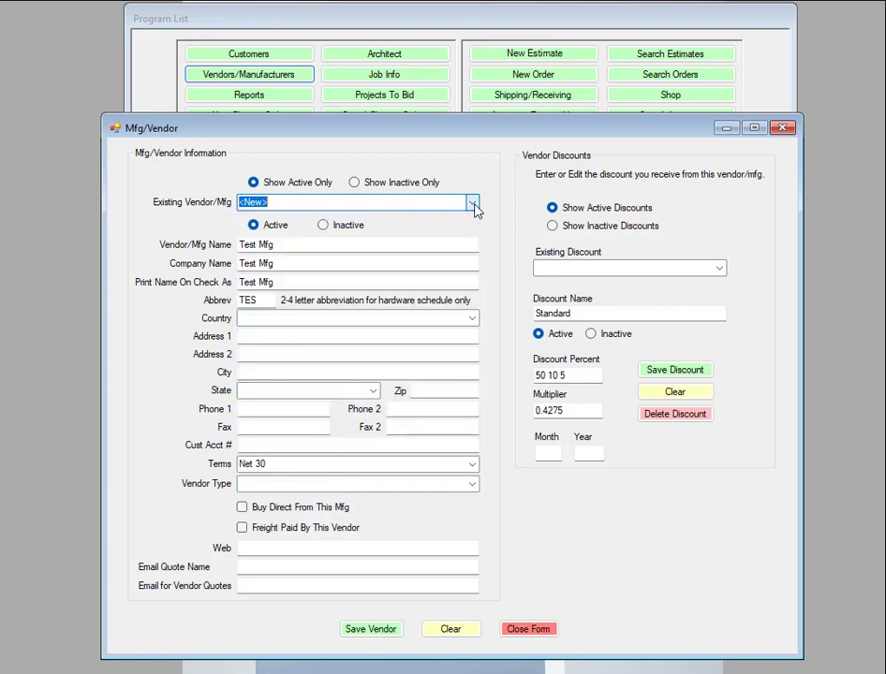
{"action": "left_click", "coordinate": [355, 184]}
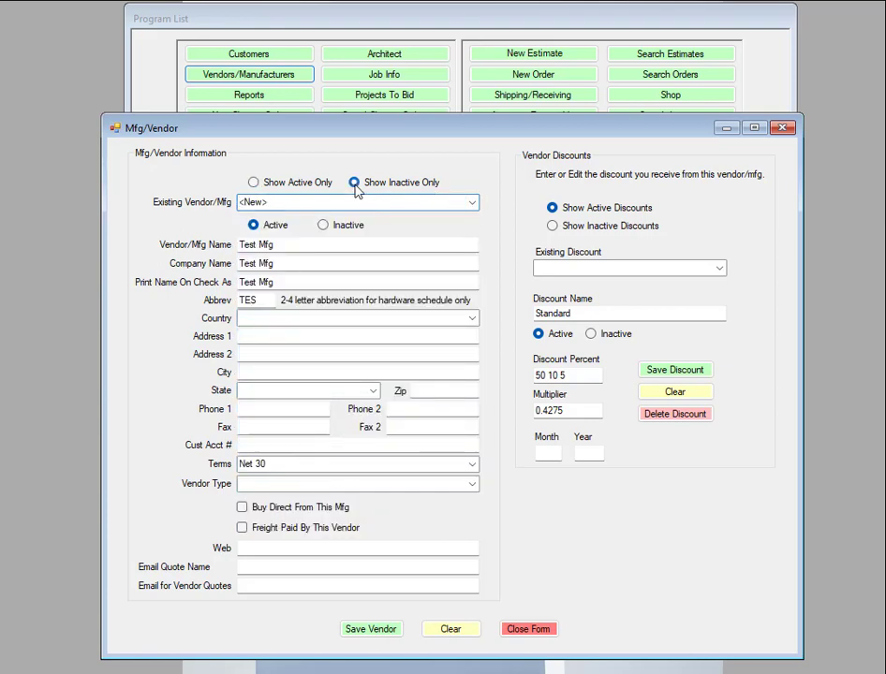
{"action": "left_click", "coordinate": [472, 204]}
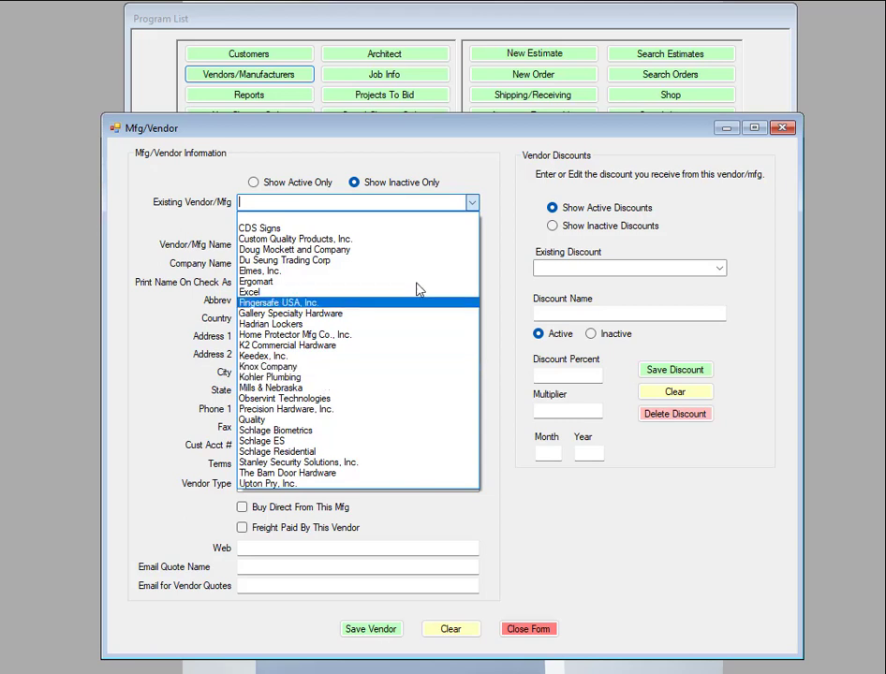
{"action": "left_click", "coordinate": [471, 209]}
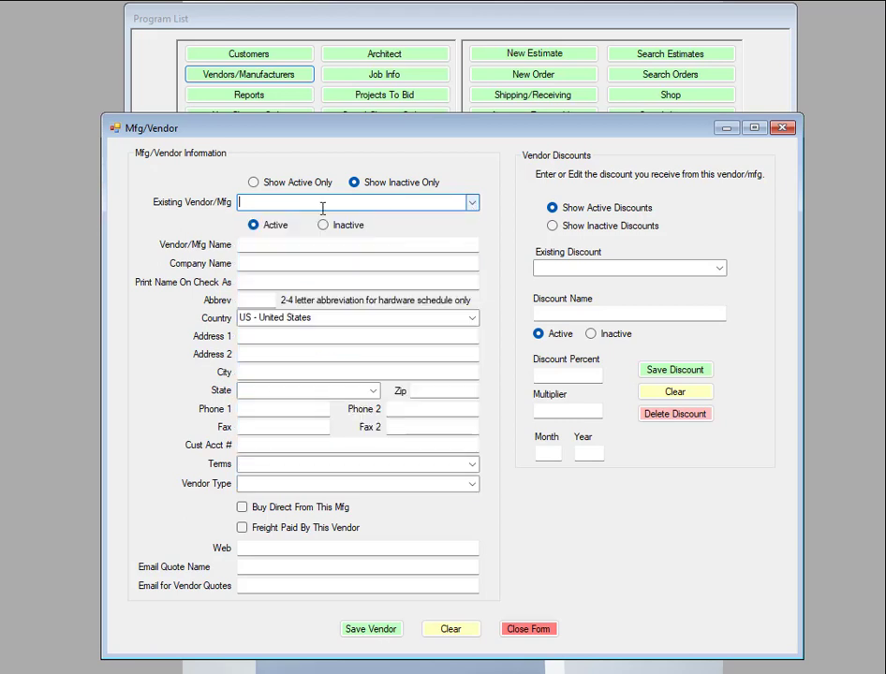
{"action": "left_click", "coordinate": [254, 185]}
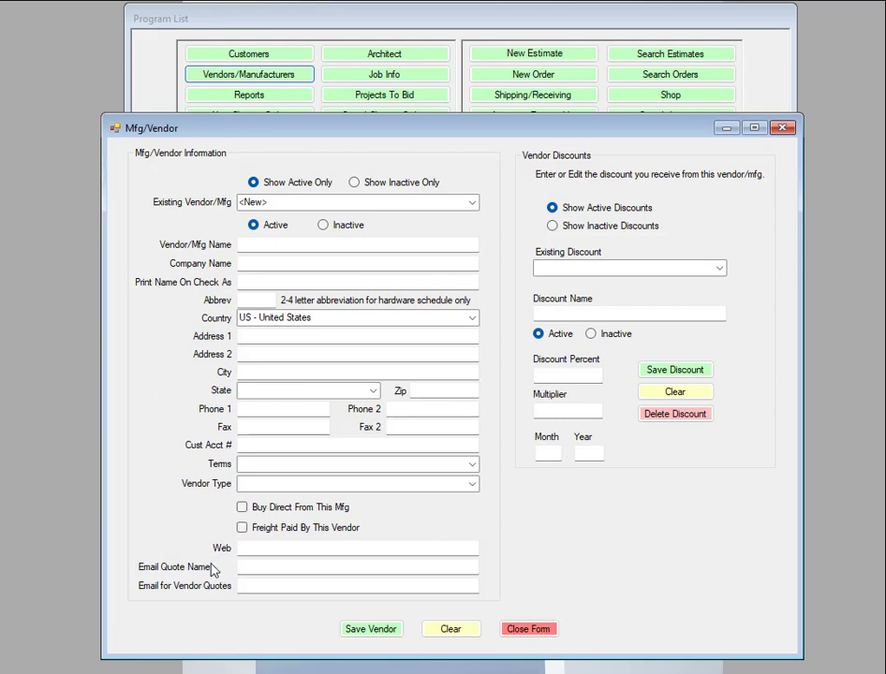
Clear the Mfg/Vendor form and open Manage Discounts & Markups from the program's administration options.
{"action": "left_click", "coordinate": [455, 632]}
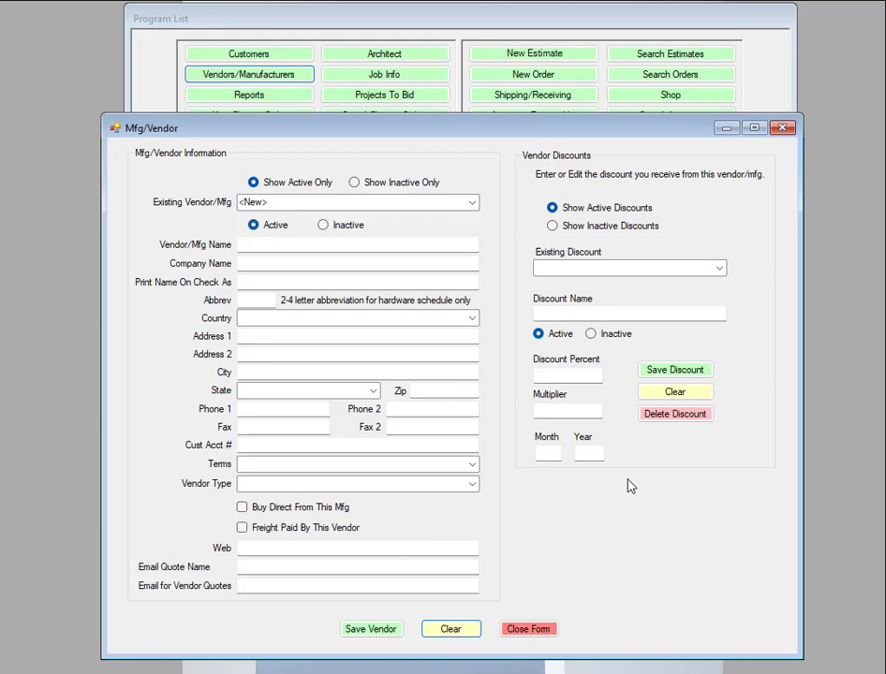
{"action": "left_click", "coordinate": [428, 21]}
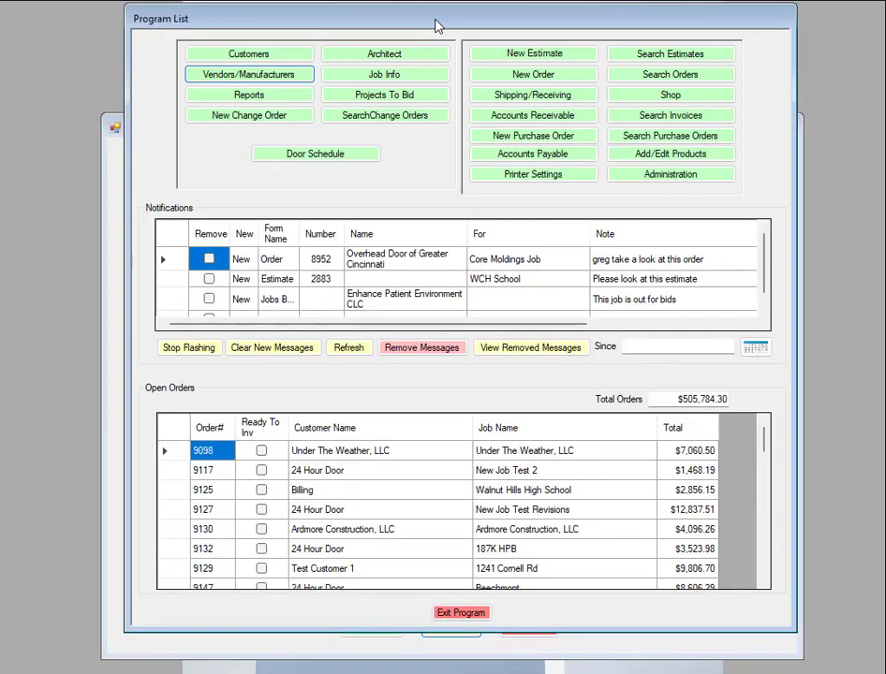
{"action": "left_click", "coordinate": [675, 178]}
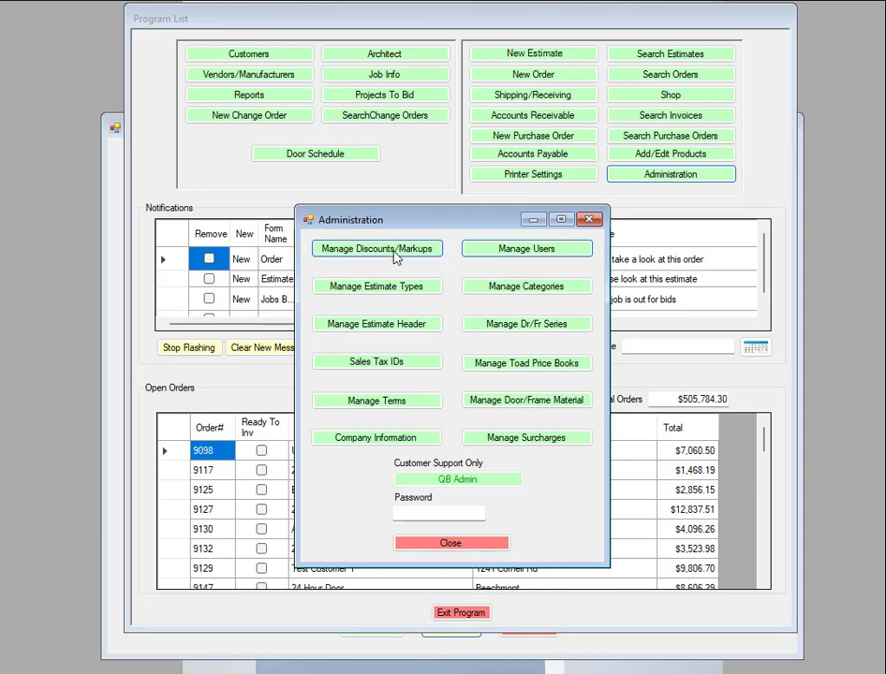
{"action": "left_click", "coordinate": [339, 254]}
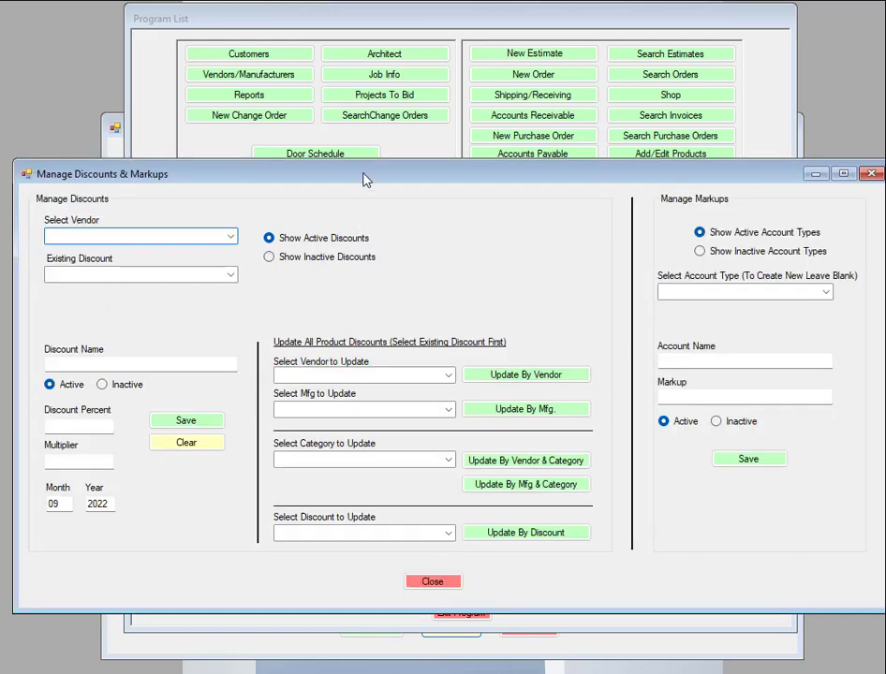
{"action": "left_click_drag", "start_coordinate": [365, 180], "coordinate": [358, 172]}
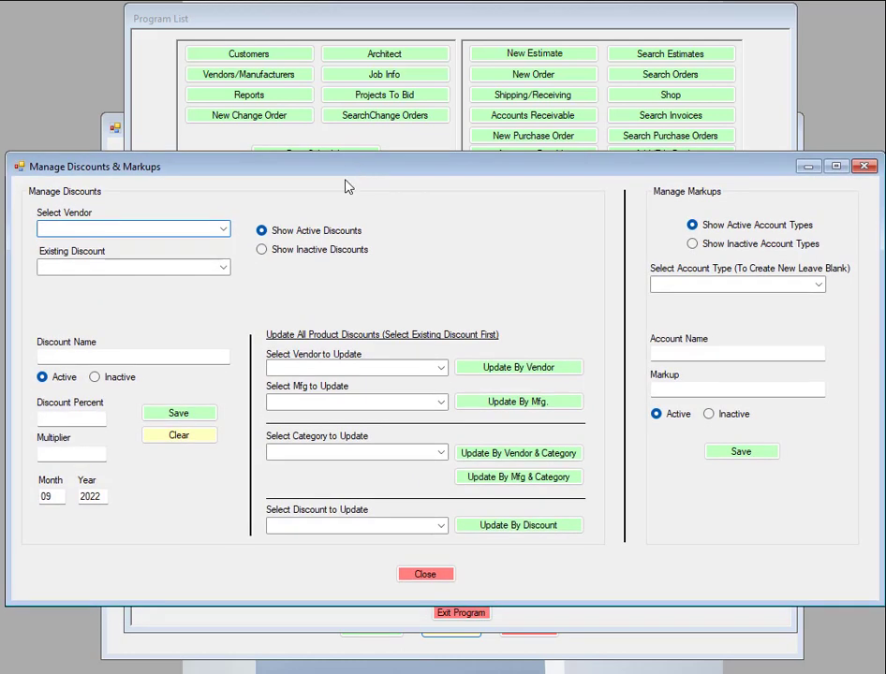
Select ABH Manufacturing, Inc. as the vendor and review its existing active discounts without choosing one.
{"action": "left_click", "coordinate": [224, 229]}
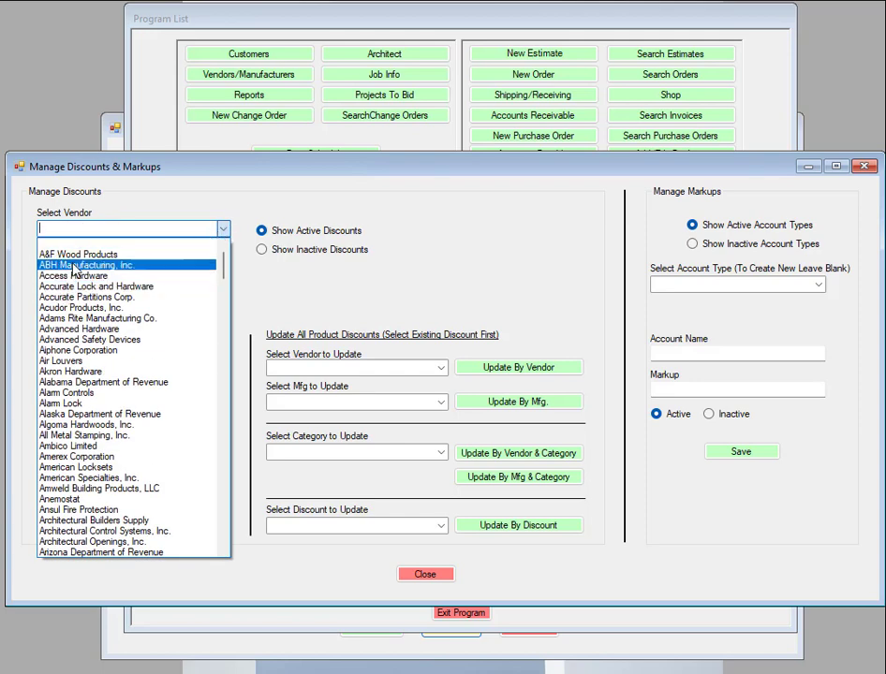
{"action": "left_click", "coordinate": [108, 264]}
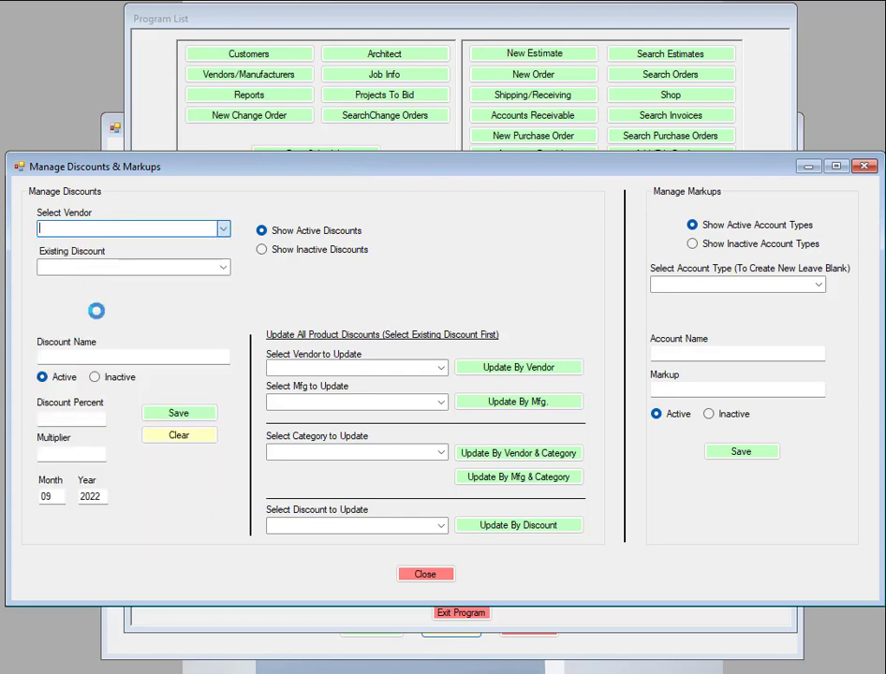
{"action": "left_click", "coordinate": [224, 268]}
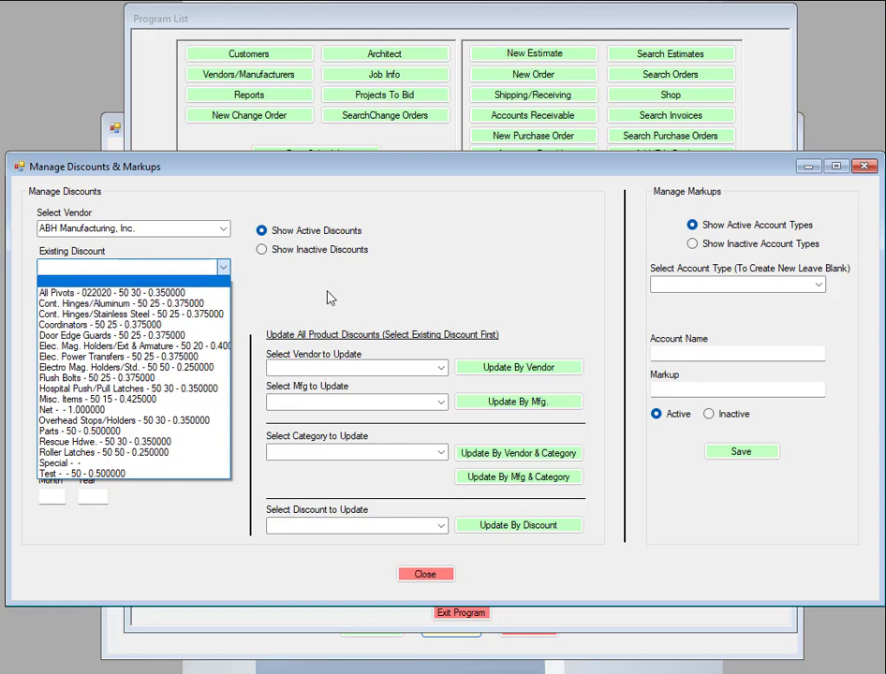
{"action": "left_click", "coordinate": [217, 266]}
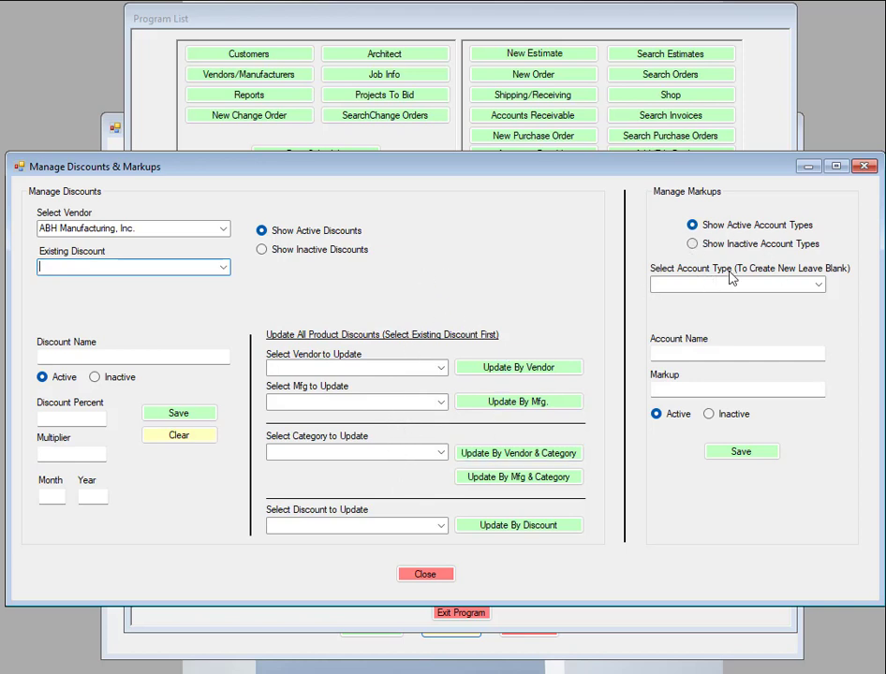
Review the active account types for markups, then close the discount and administration windows and return to the Mfg/Vendor form.
{"action": "left_click", "coordinate": [817, 287]}
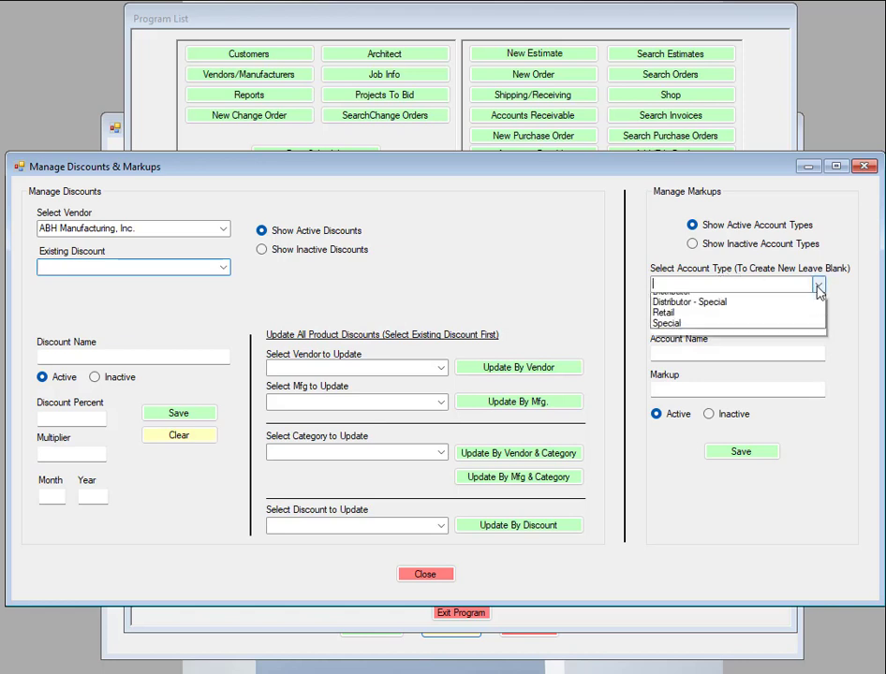
{"action": "left_click", "coordinate": [817, 288]}
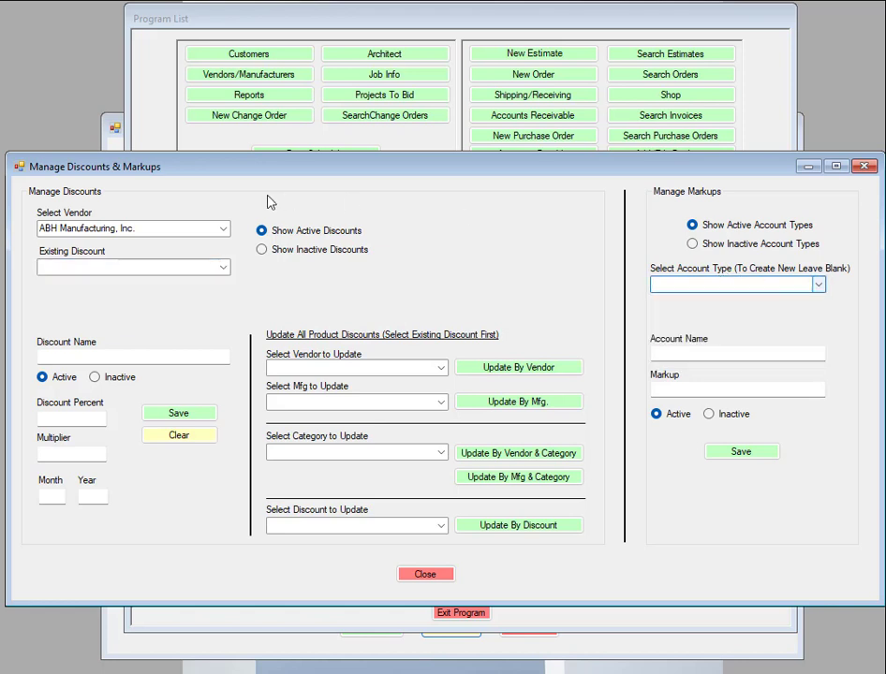
{"action": "left_click", "coordinate": [864, 166]}
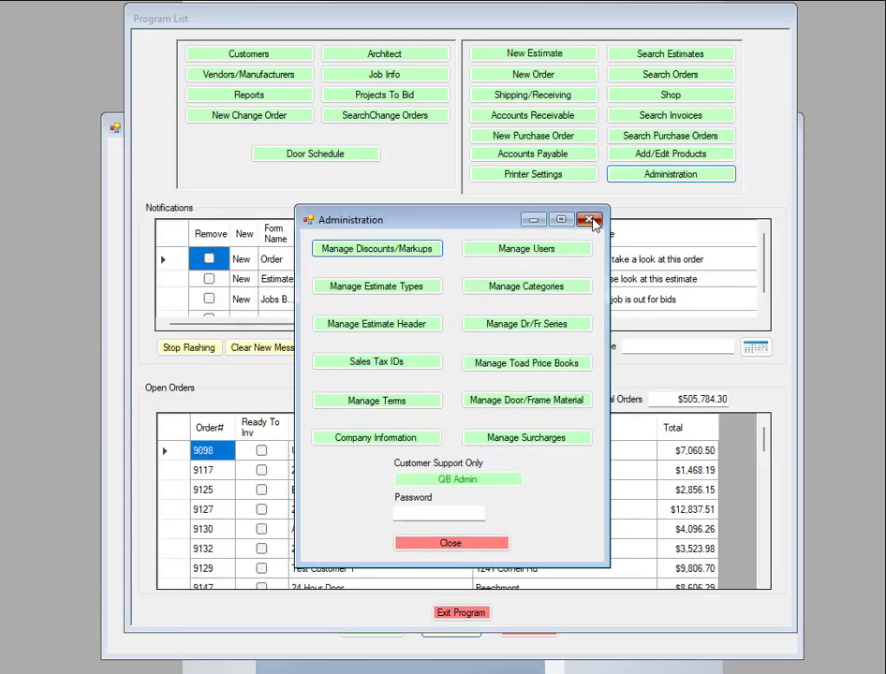
{"action": "left_click", "coordinate": [589, 219]}
{"action": "left_click", "coordinate": [117, 183]}
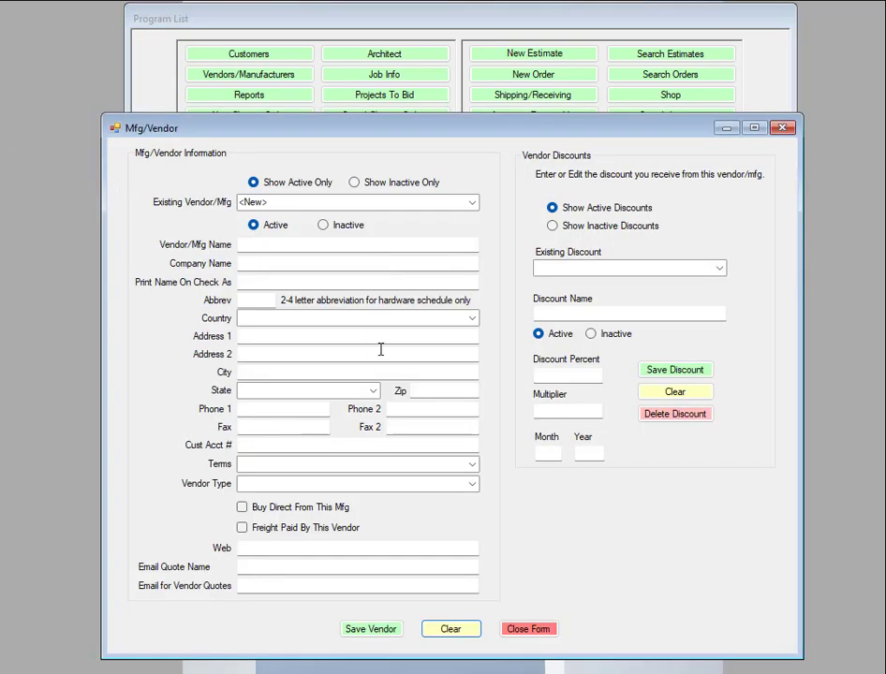